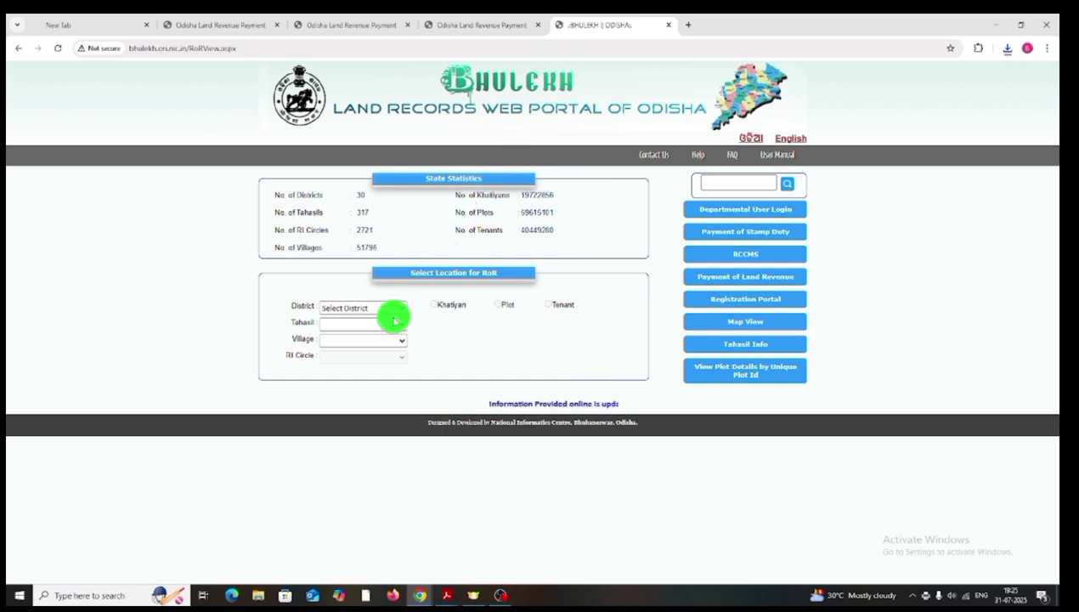
Set the RoR location to district ନବରଂଗପୁର, tahasil ନନ୍ଦାହାଣ୍ଡି and village ଖୁଣ୍ଟିଆ.
left_click(386, 309)
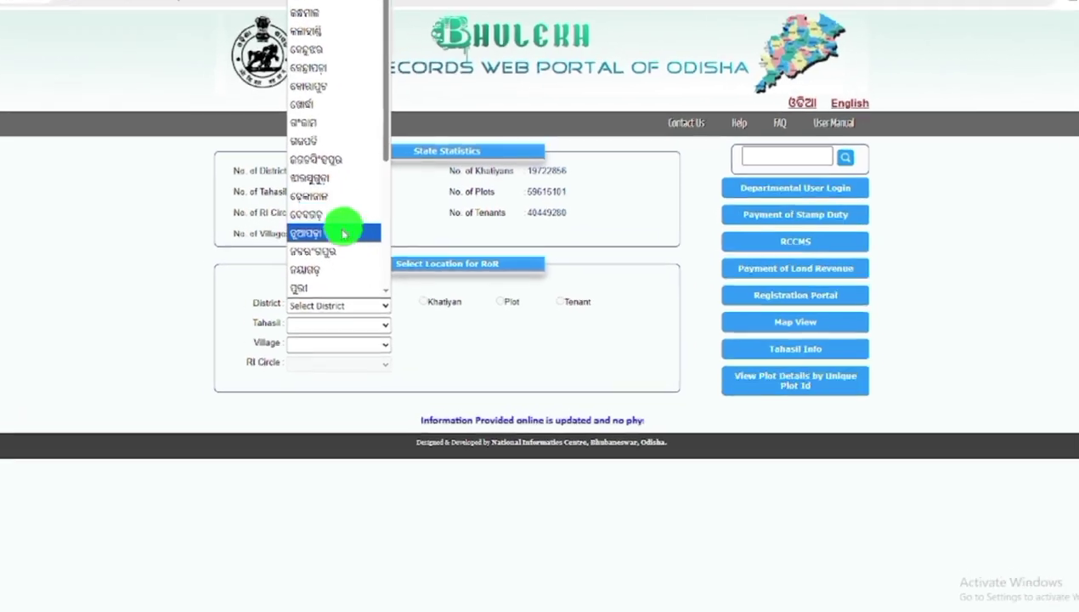
left_click(336, 251)
left_click(347, 326)
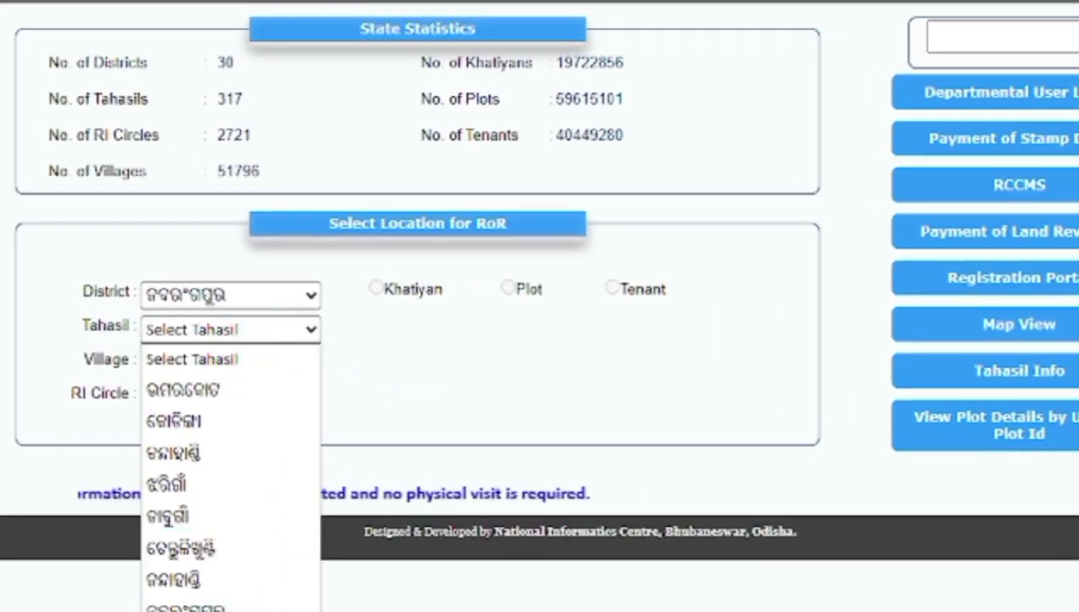
left_click(227, 581)
left_click(230, 360)
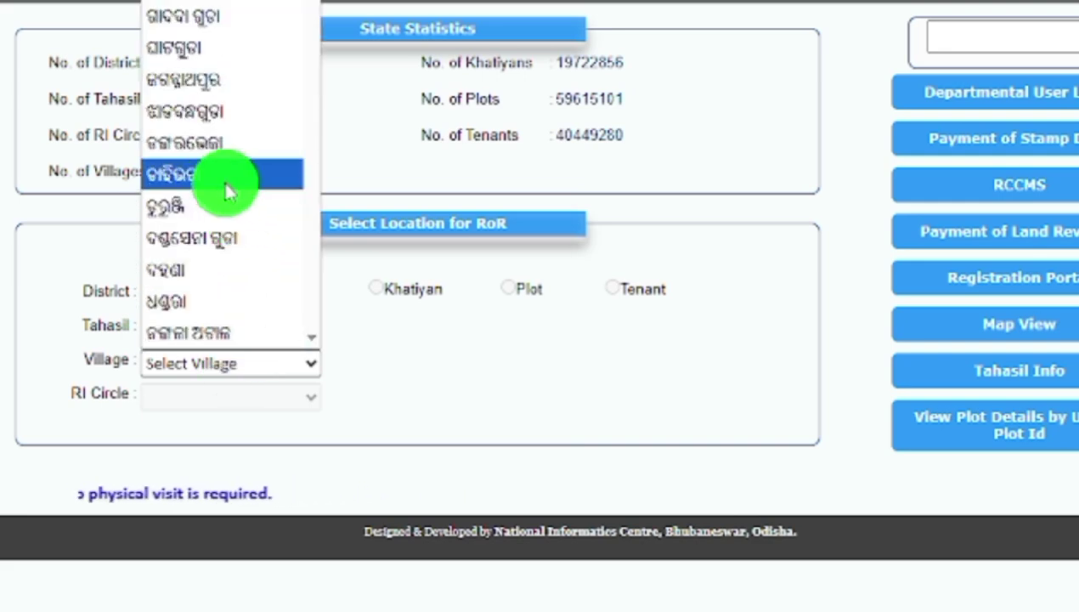
left_click(222, 2)
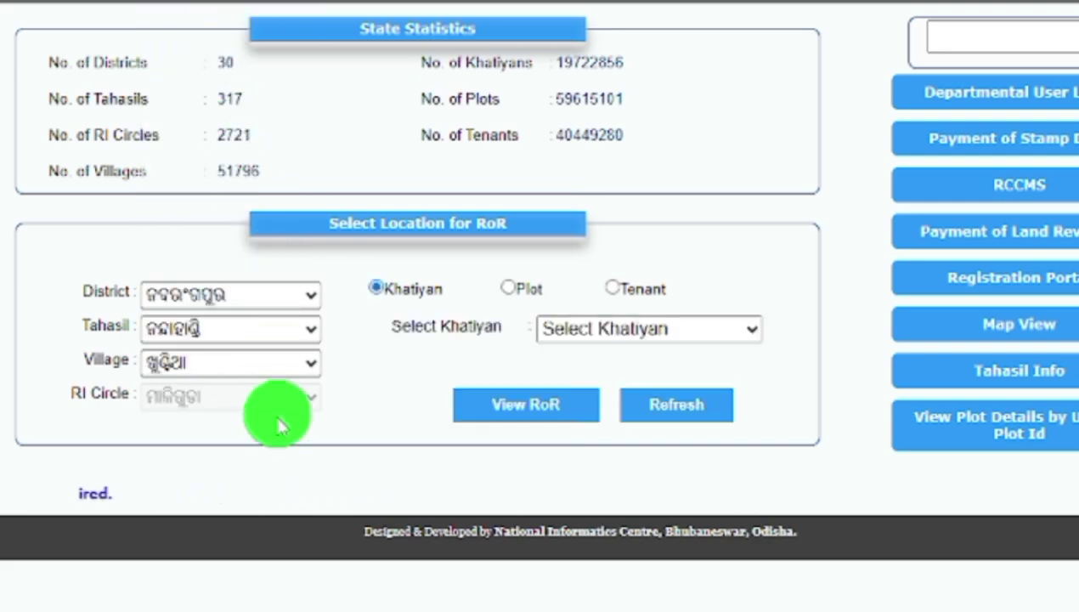
Choose Khatiyan number 6 and view its record of rights.
left_click(596, 327)
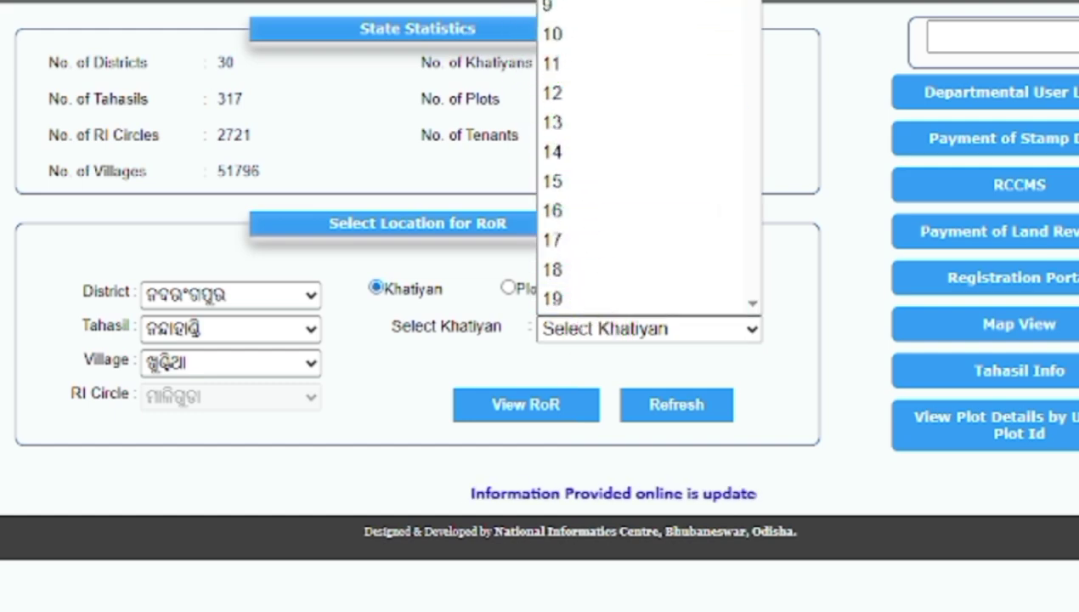
left_click(587, 2)
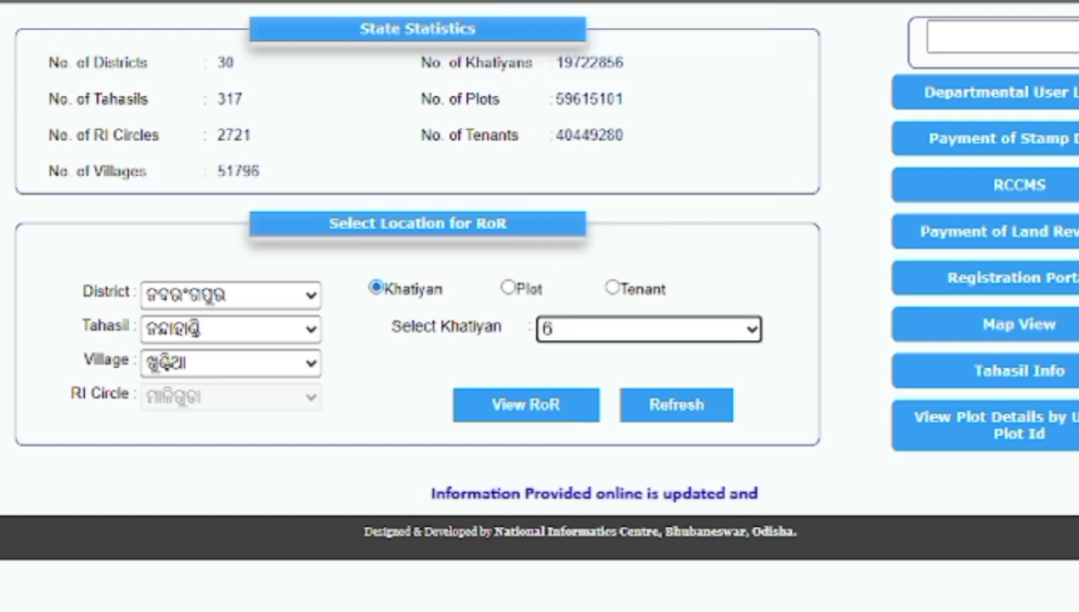
left_click(525, 406)
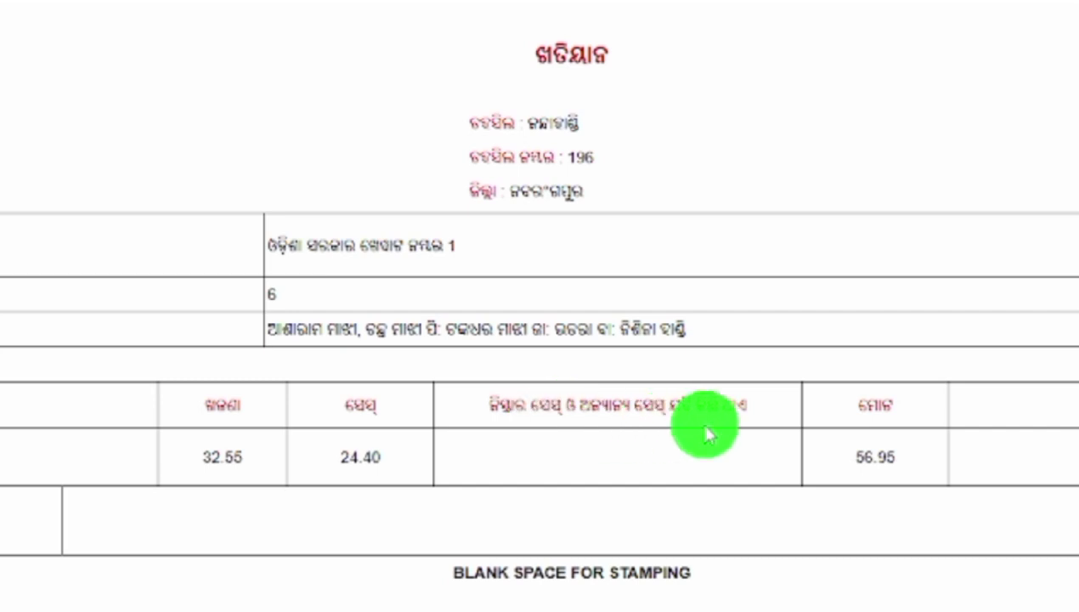
Start the land revenue payment for this khatiyan and proceed from the land details by entering the displayed captcha.
scroll(1071, 342, "down", 5)
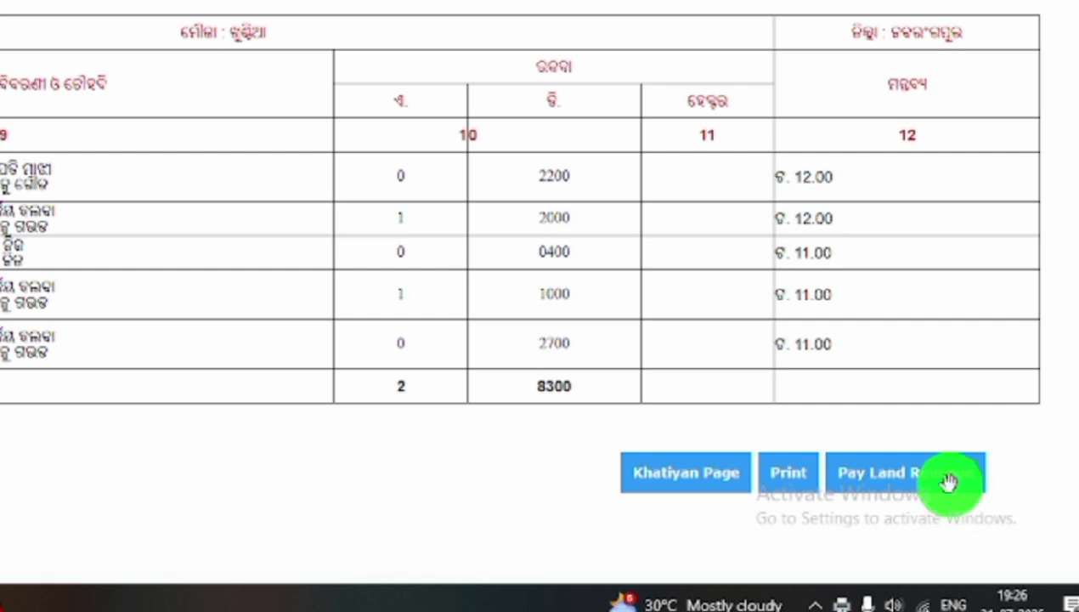
left_click(949, 482)
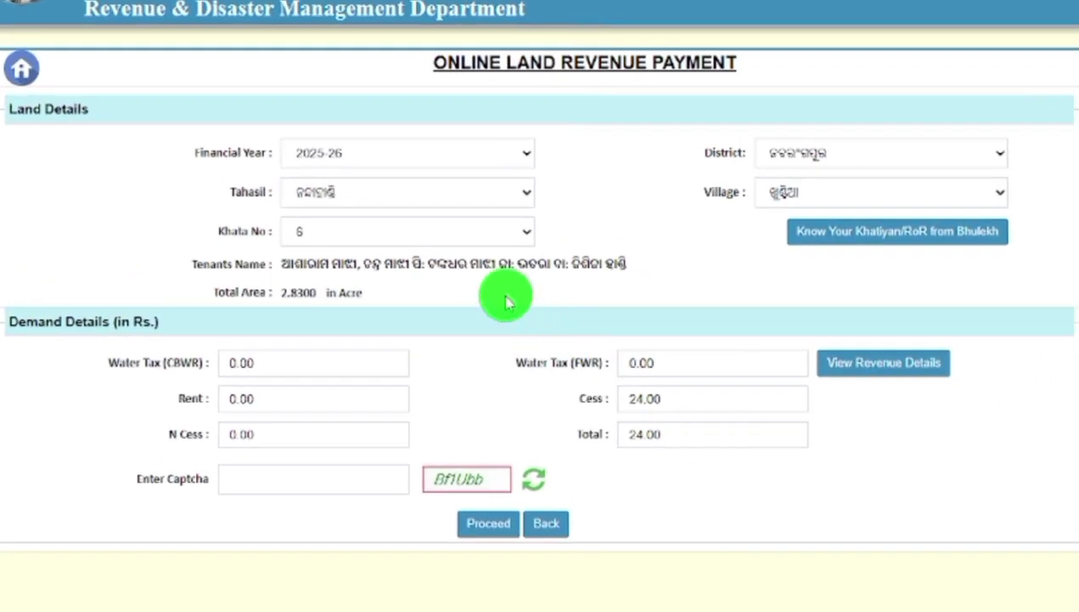
left_click(277, 475)
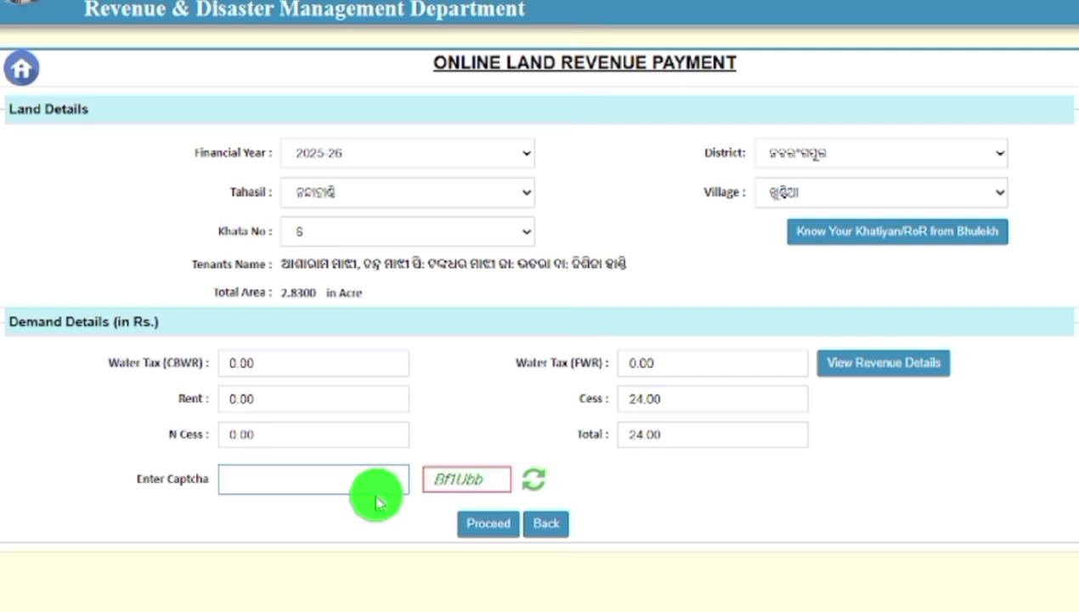
type("Bf1Ubb")
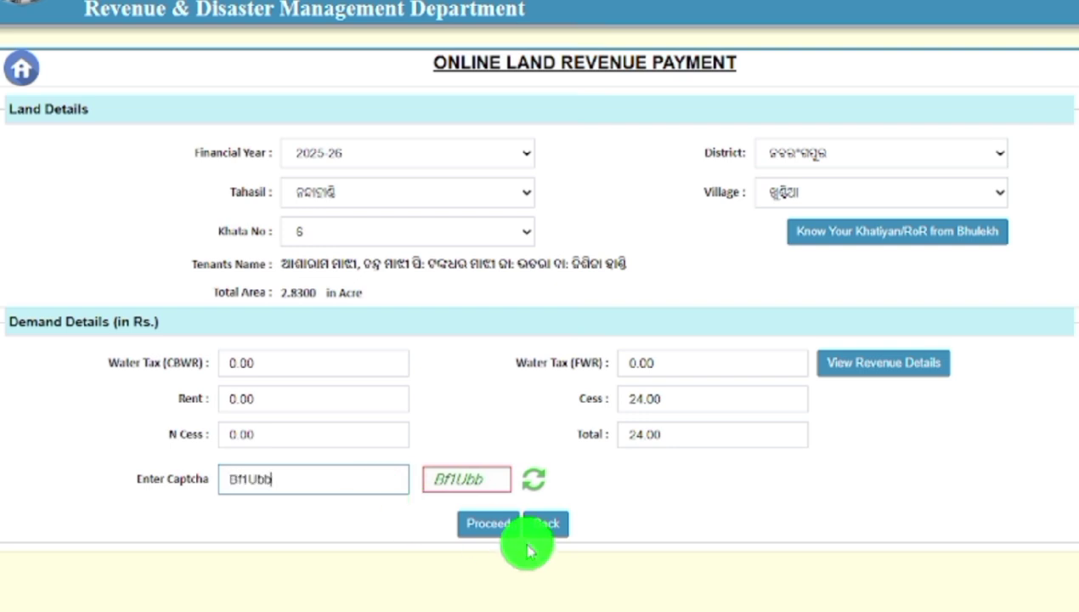
left_click(498, 523)
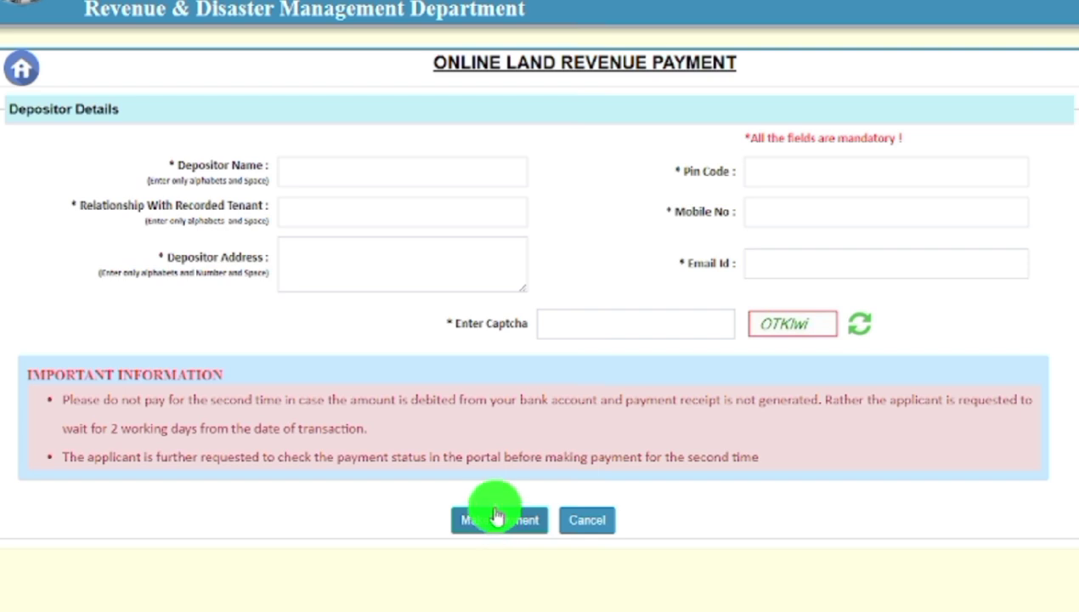
Fill in the depositor's name, relationship with the recorded tenant and address.
left_click(346, 174)
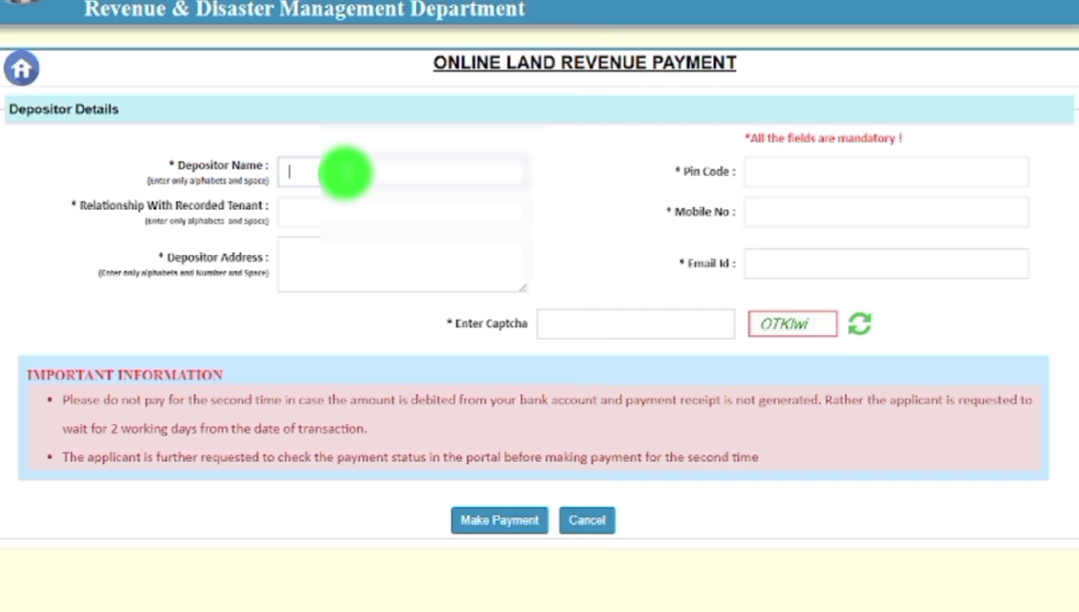
type("LINGA")
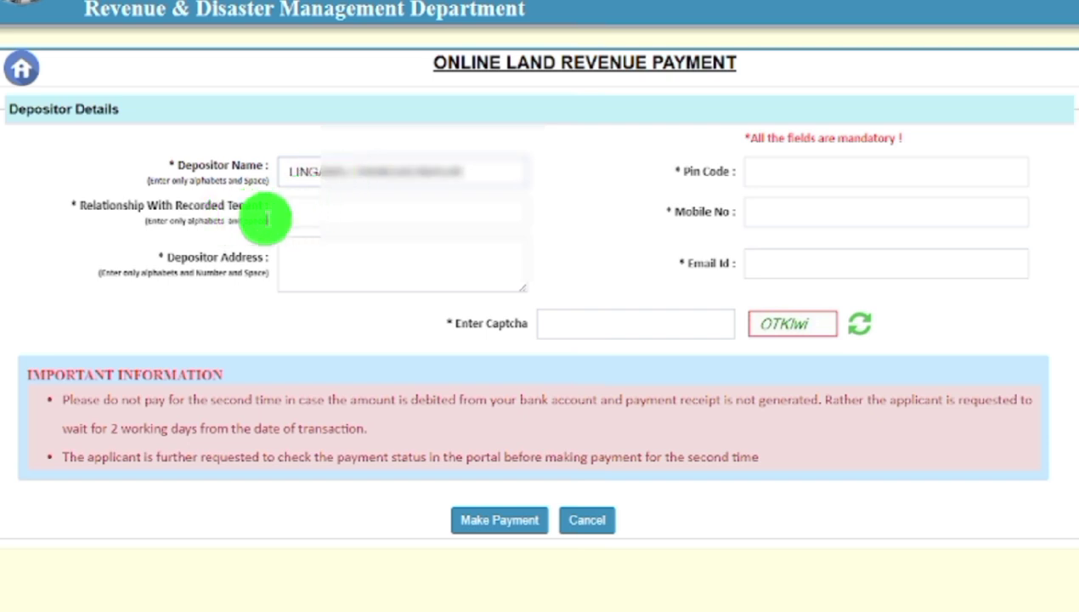
left_click(353, 210)
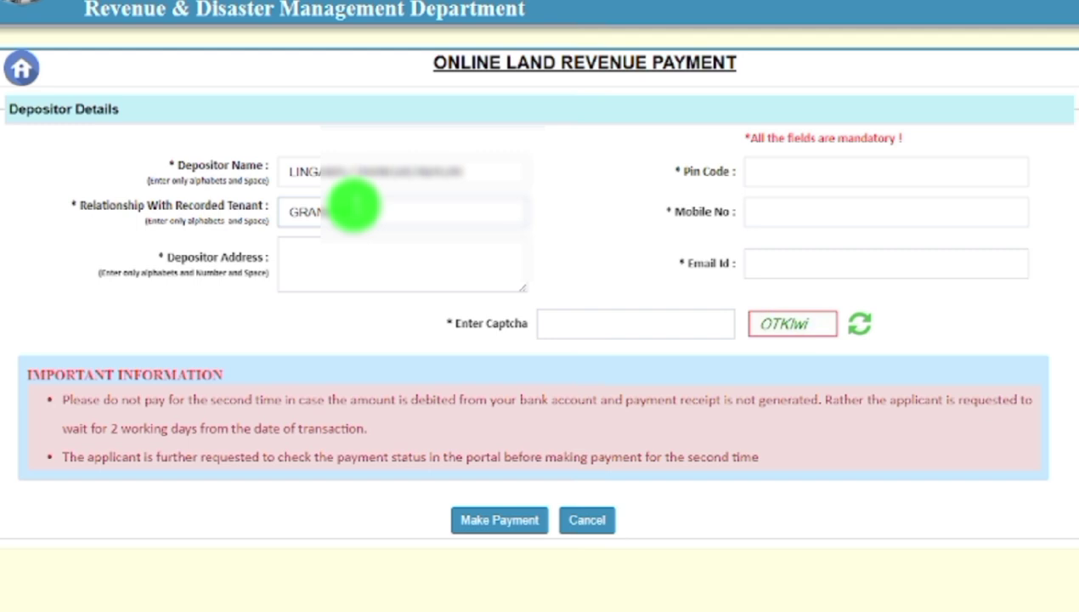
left_click(380, 257)
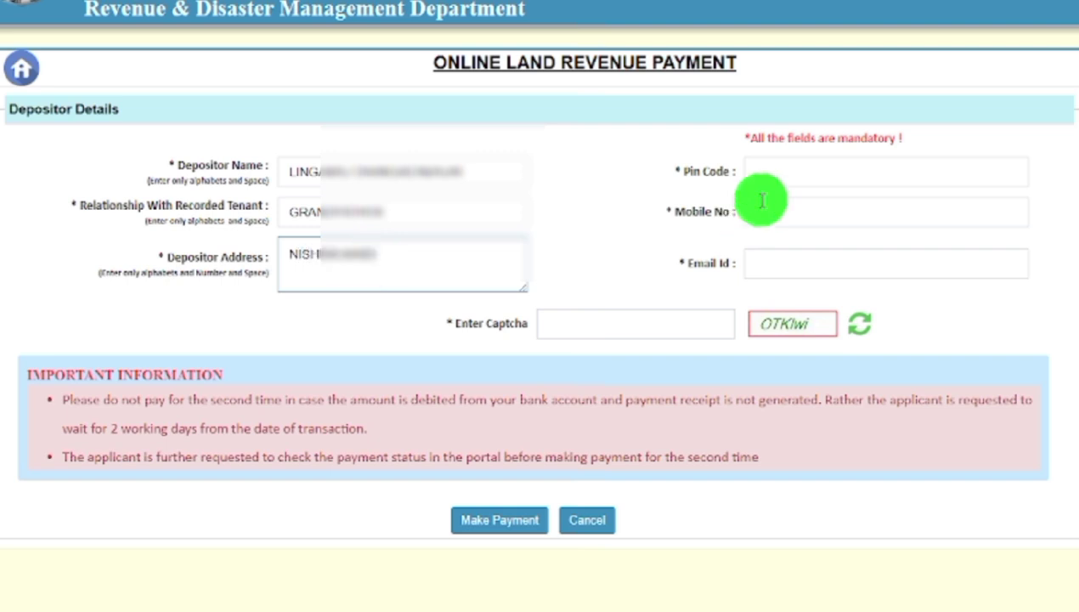
Fill in the depositor's postal code, mobile number and e-mail address.
left_click(789, 175)
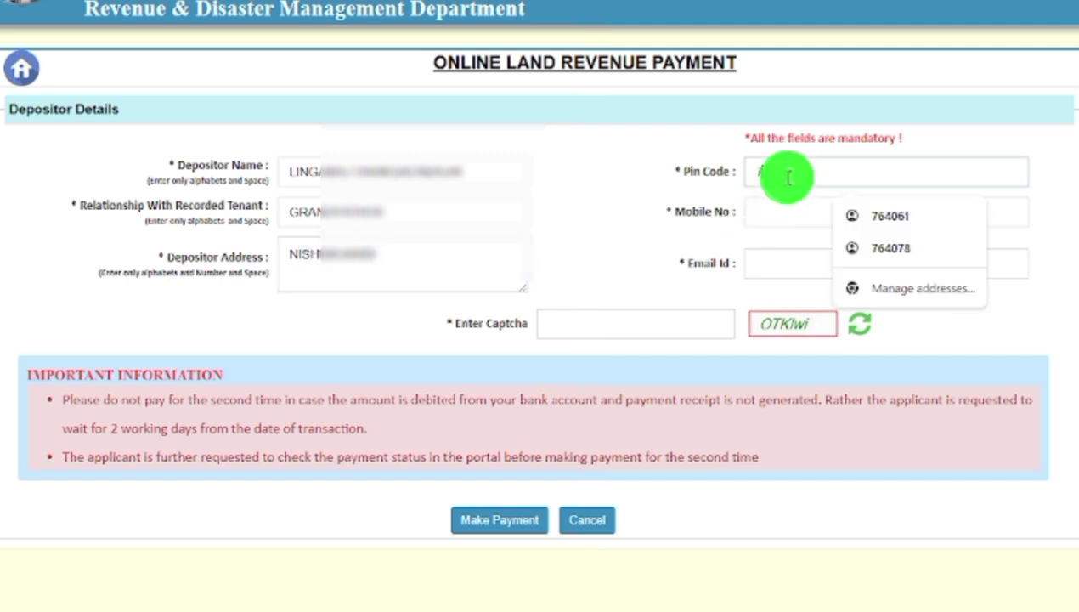
type("764078")
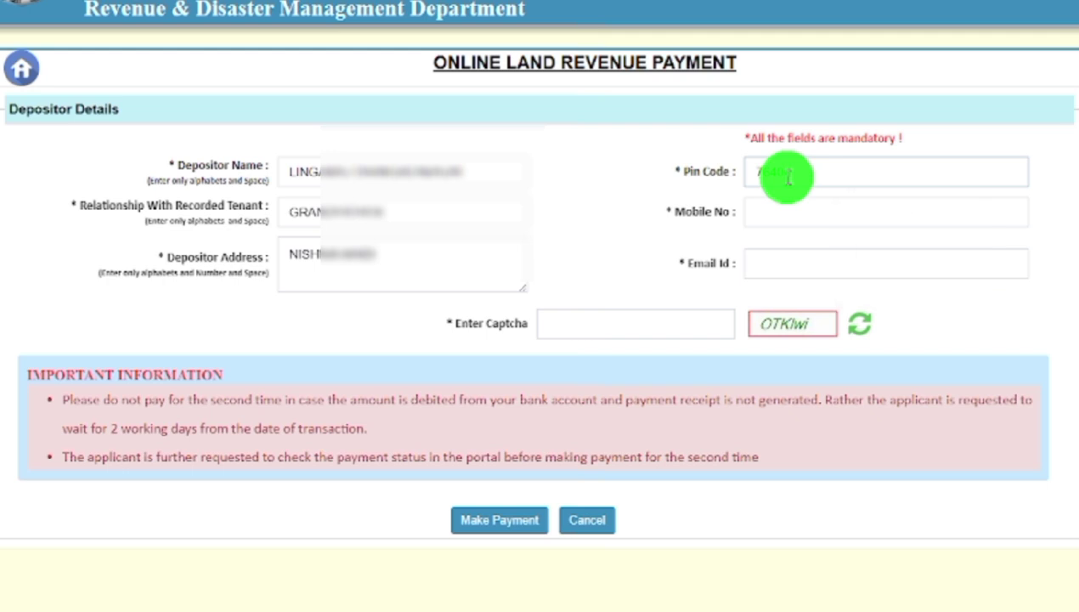
left_click(780, 220)
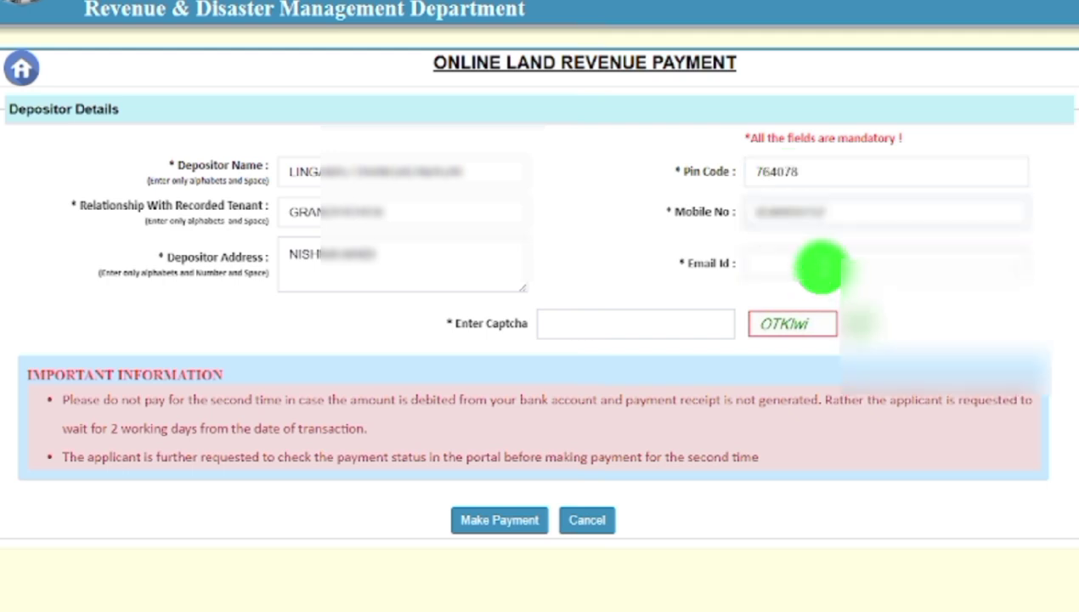
left_click(822, 268)
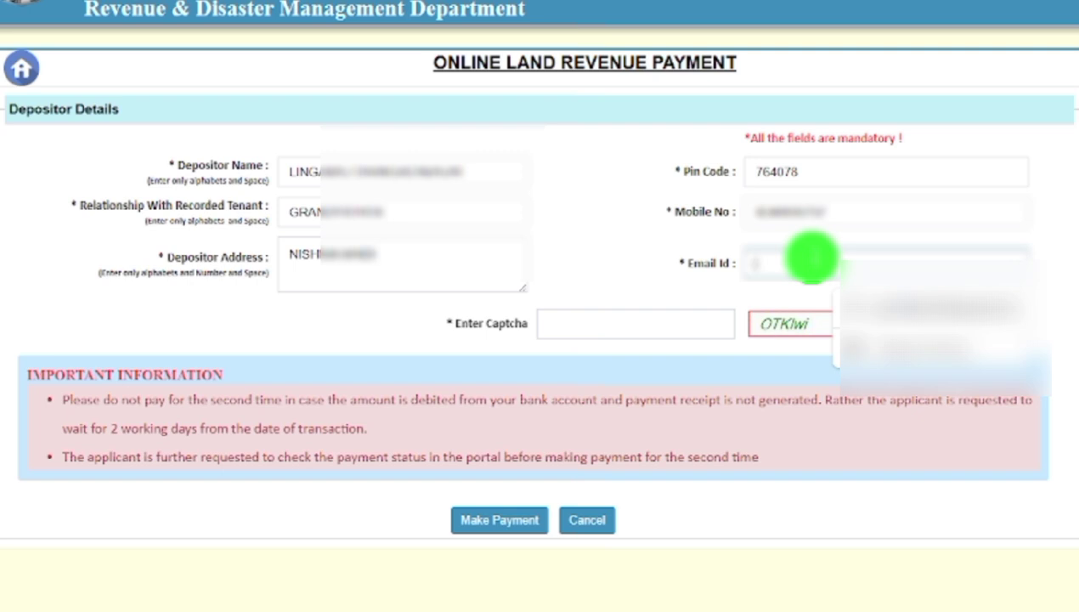
type("ni")
Enter the displayed captcha, submit the depositor details for payment and agree to the undertaking on the payable amount.
left_click(642, 321)
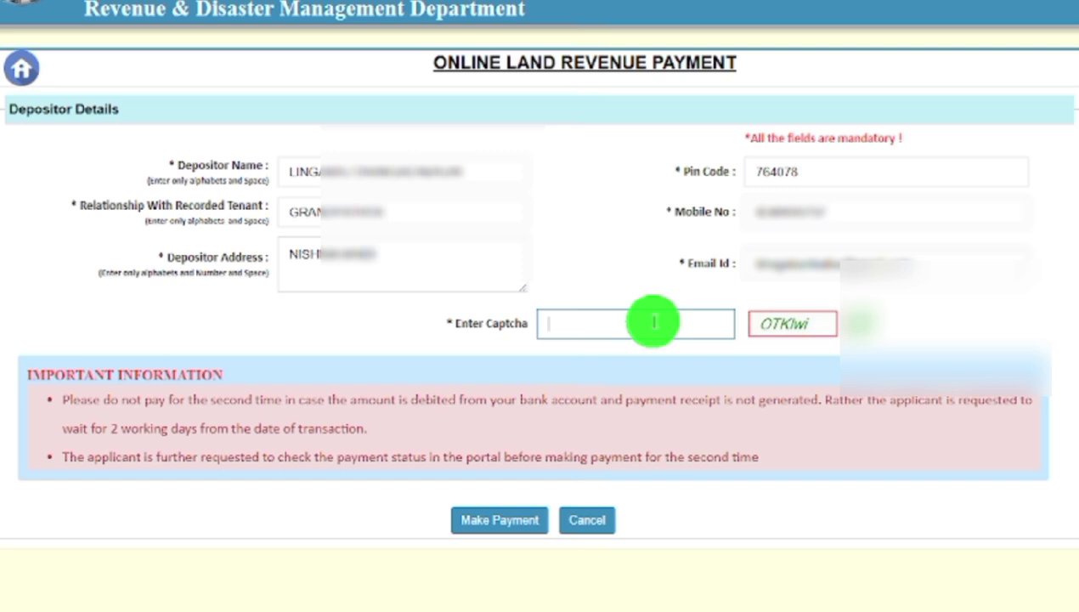
type("njZyUa")
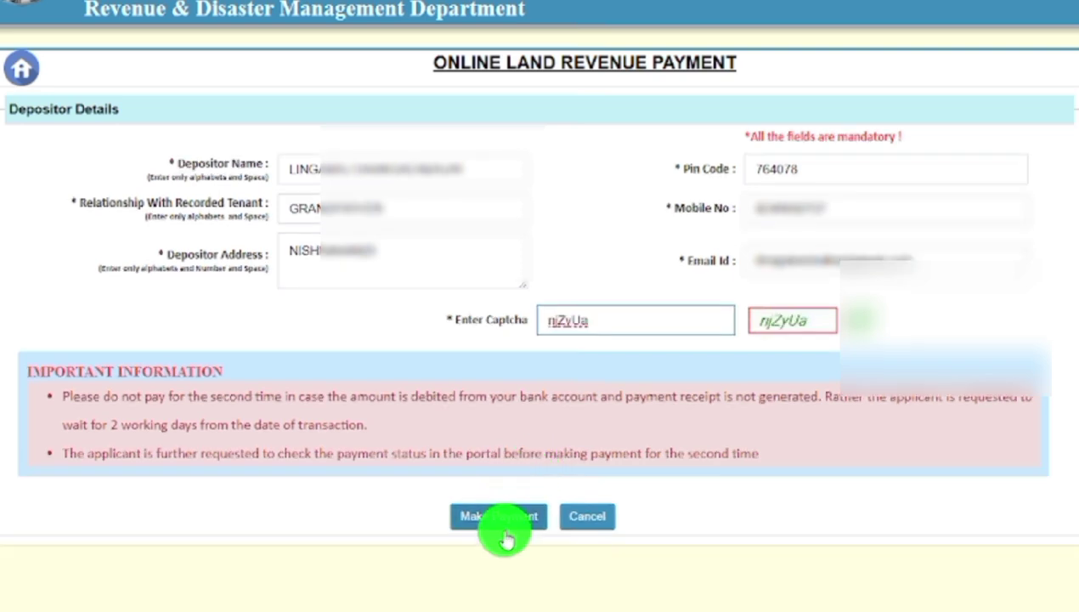
left_click(501, 515)
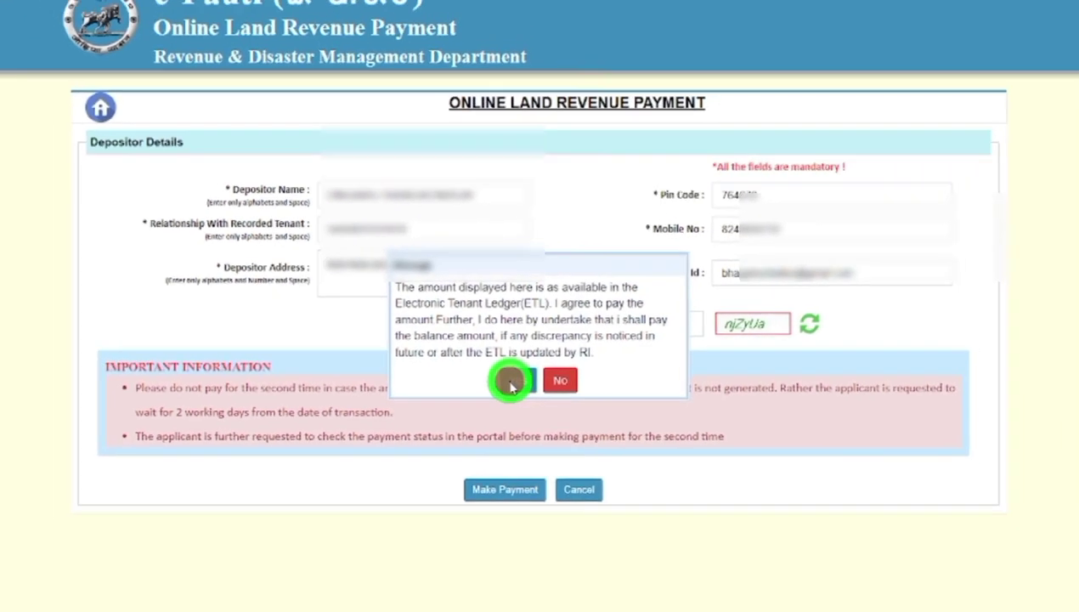
left_click(510, 389)
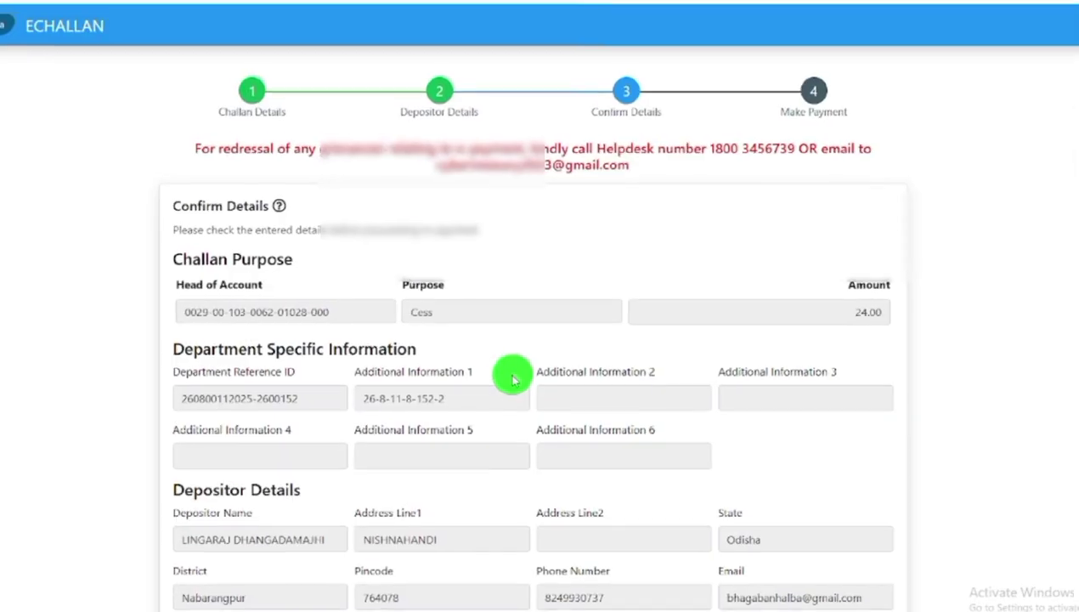
Confirm the challan details and choose UPI payment through the Indian Bank Billdesk Payment Gateway.
scroll(513, 380, "down", 5)
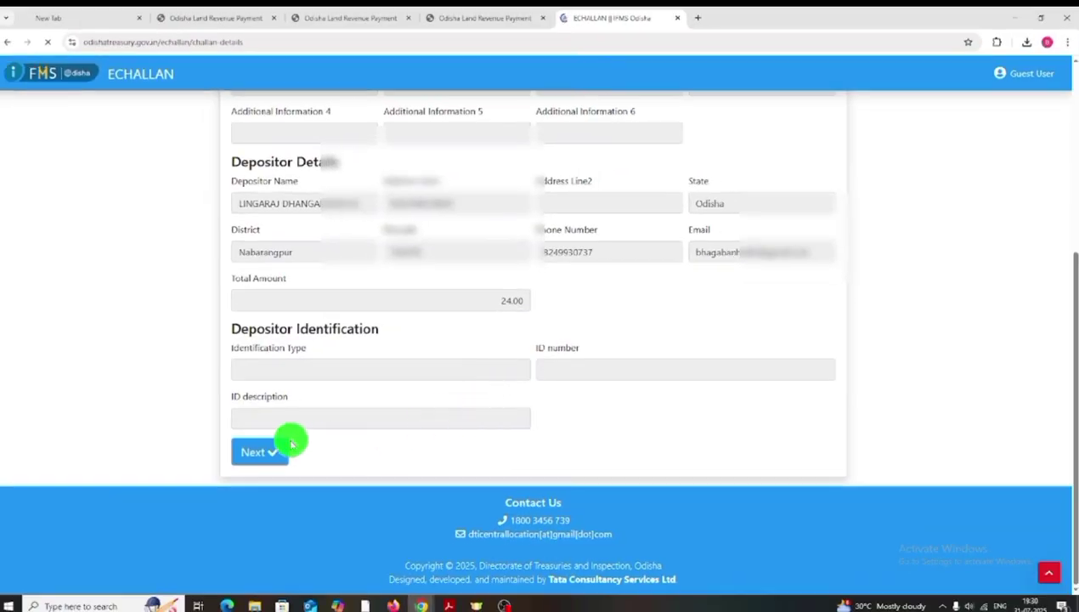
left_click(253, 450)
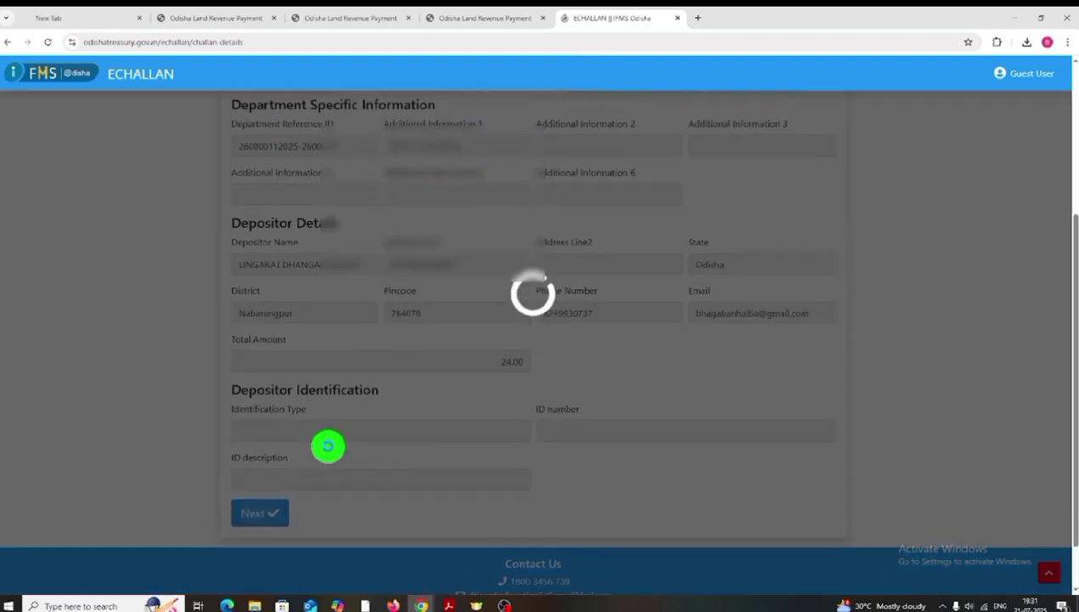
scroll(399, 366, "down", 3)
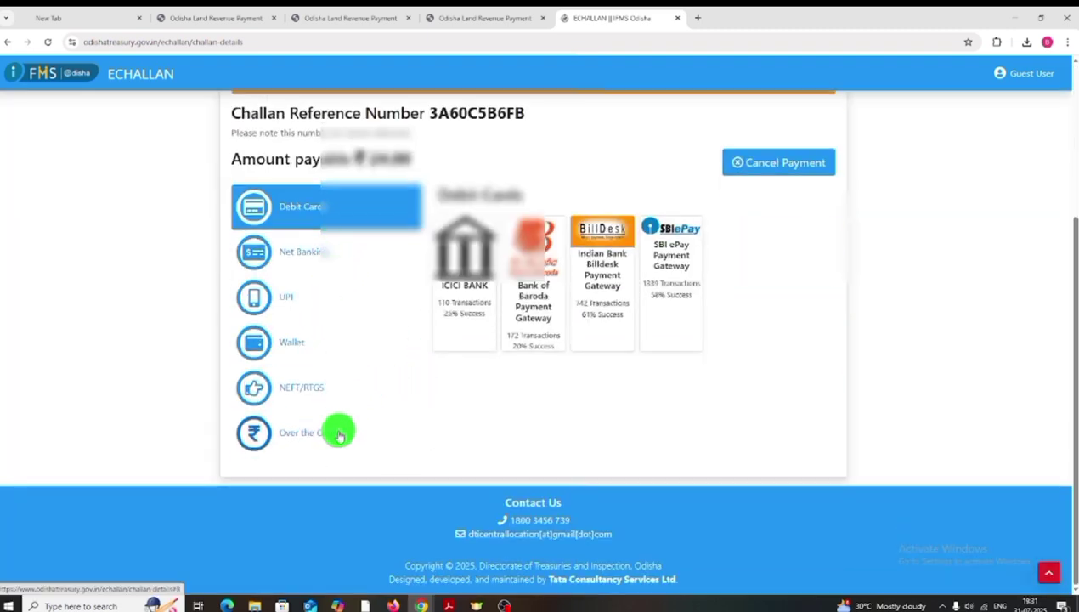
left_click(326, 299)
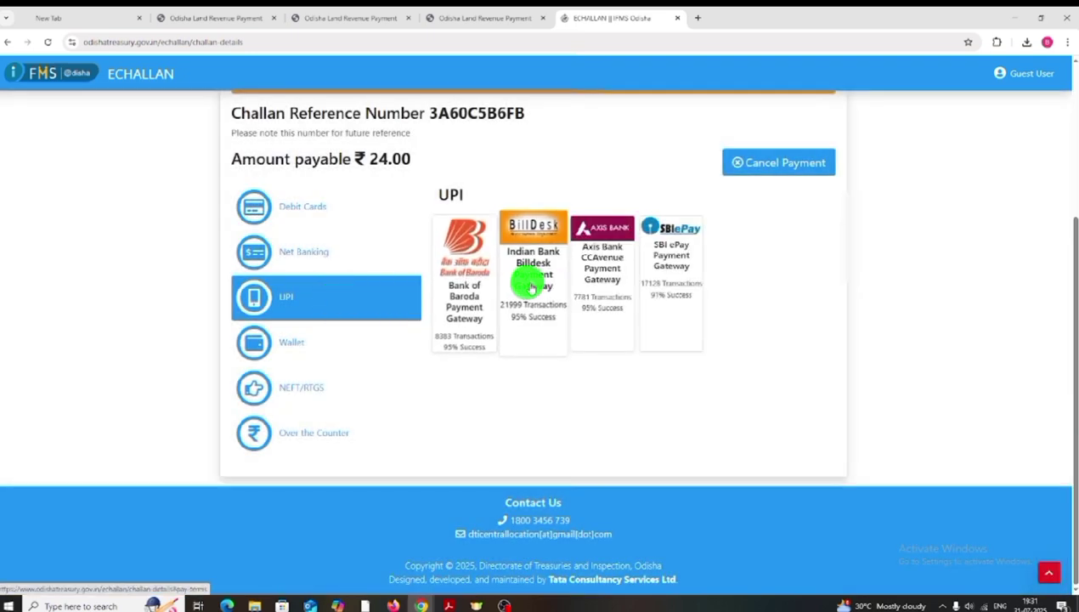
left_click(541, 291)
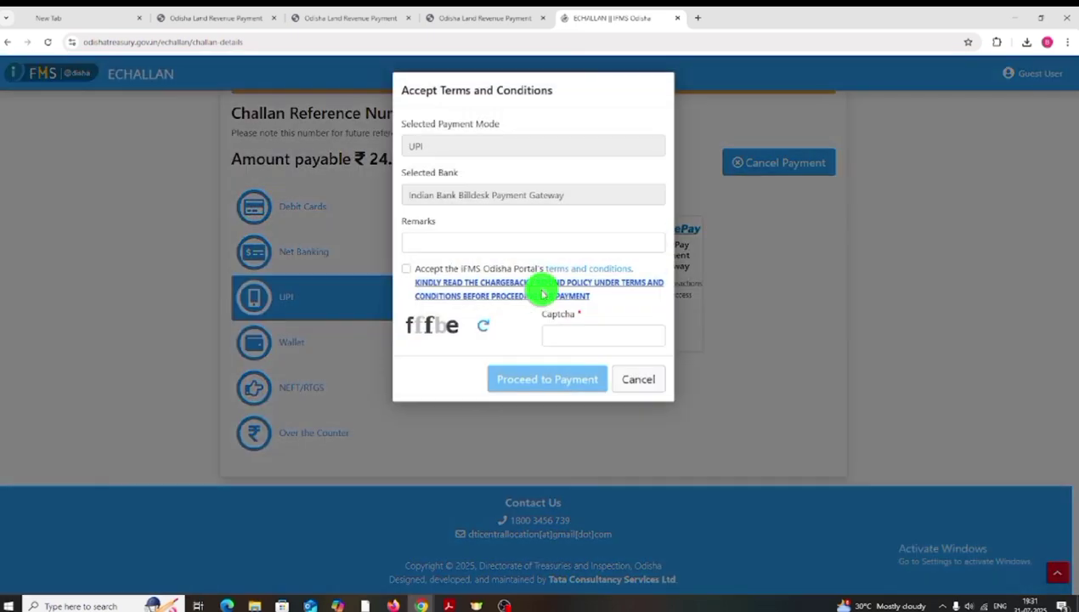
Accept the iFMS Odisha Portal's terms and conditions, enter the displayed captcha and continue to the payment gateway.
left_click(408, 268)
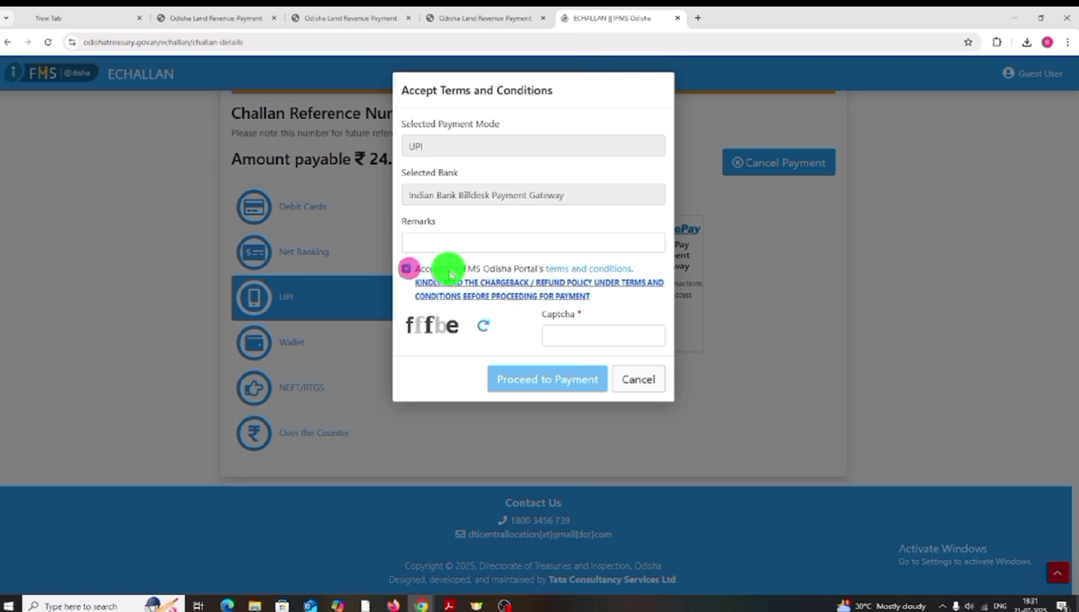
left_click(578, 334)
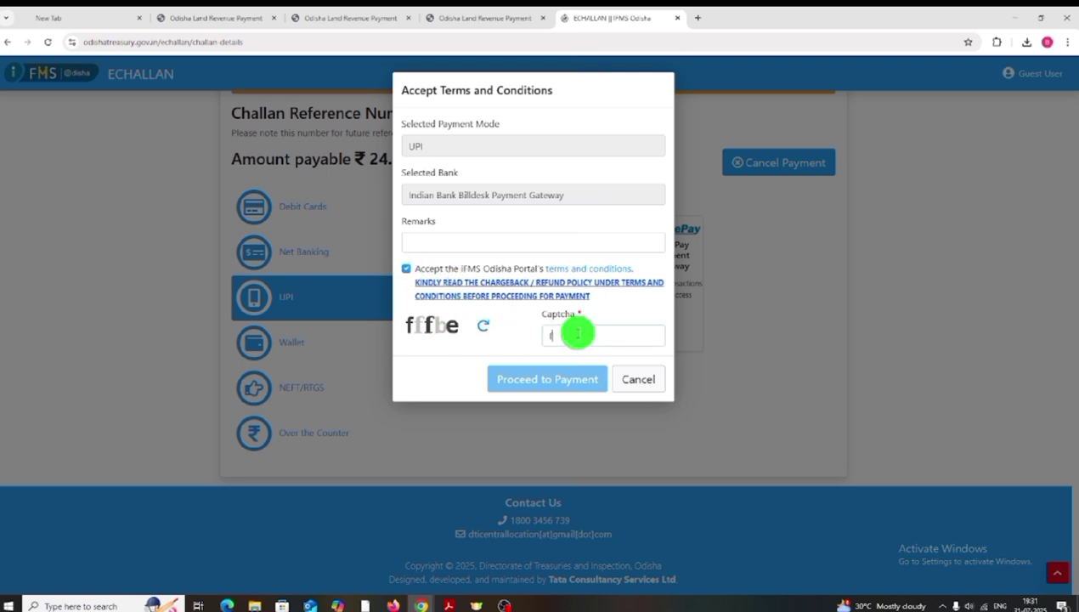
type("fffbe")
left_click(588, 380)
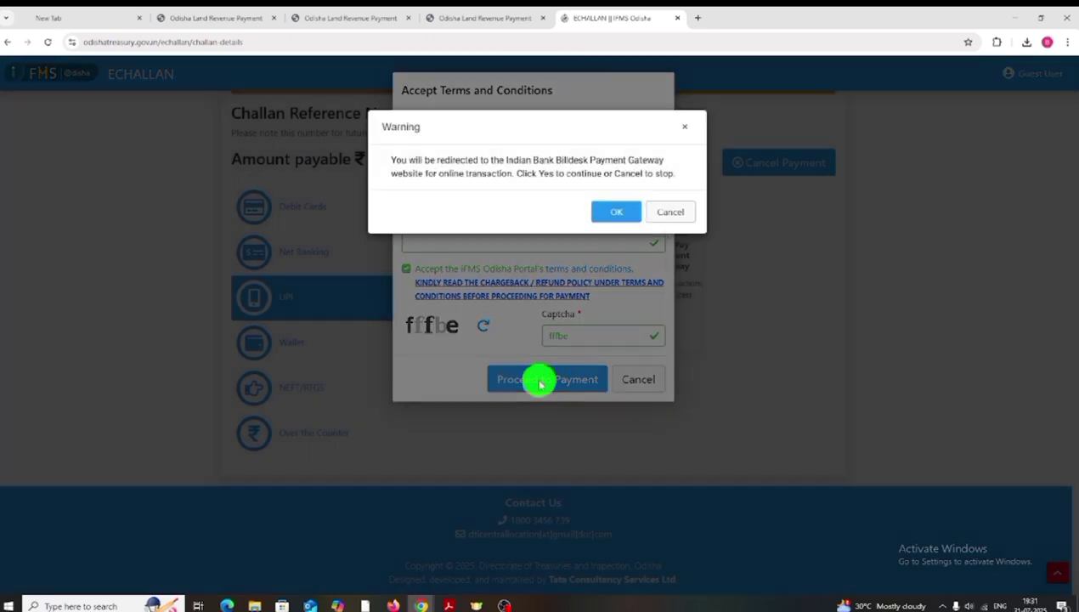
left_click(623, 213)
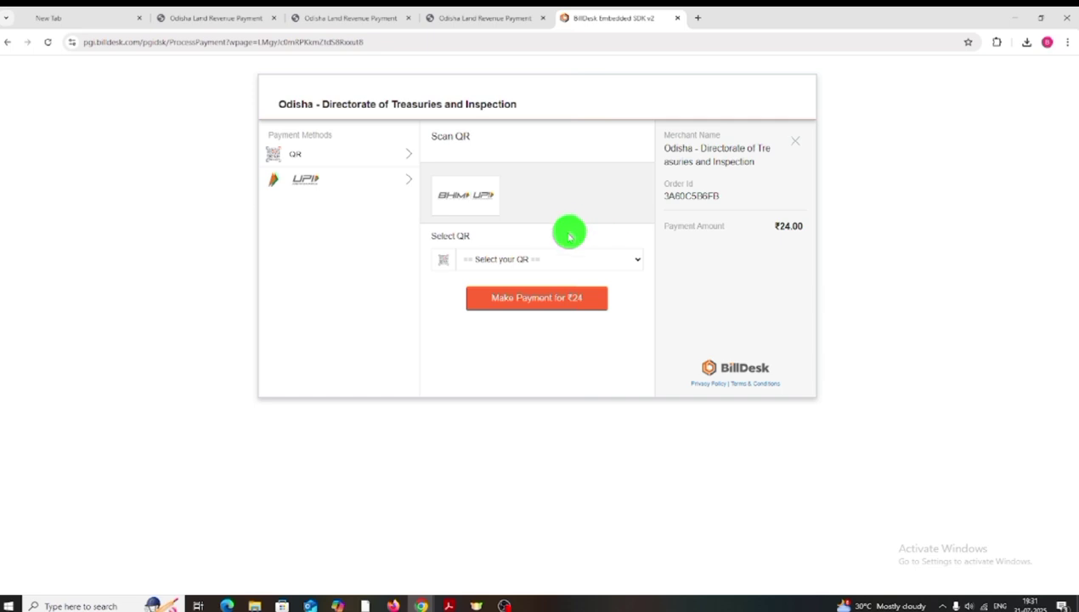
Select a QR option in BillDesk and make the ₹24 payment.
left_click(539, 260)
left_click(542, 291)
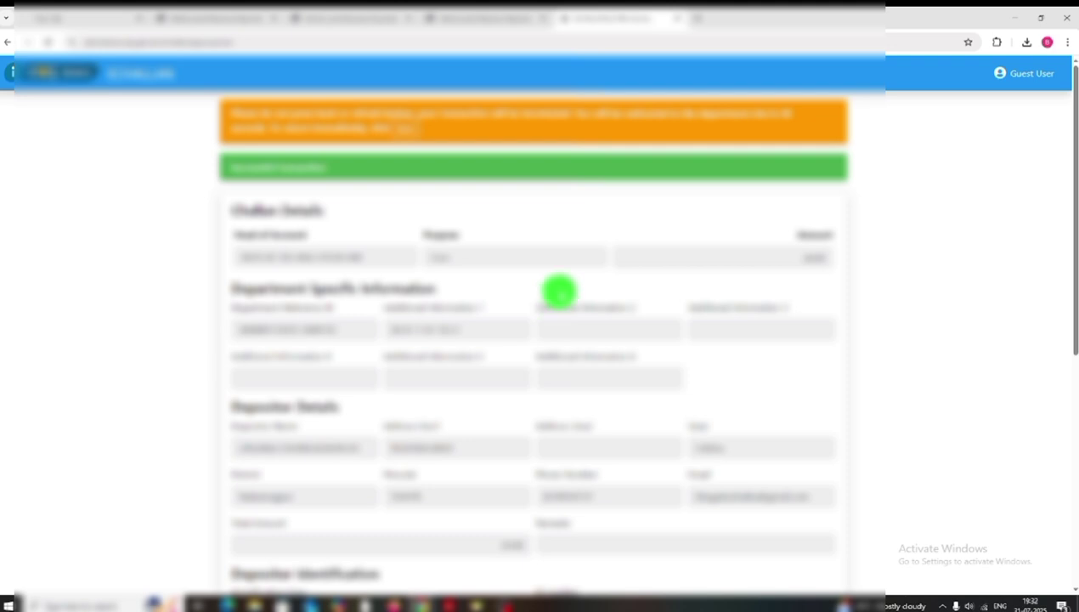
Download the paid challan as a PDF and close its document in the PDF viewer.
scroll(559, 291, "down", 5)
left_click(302, 392)
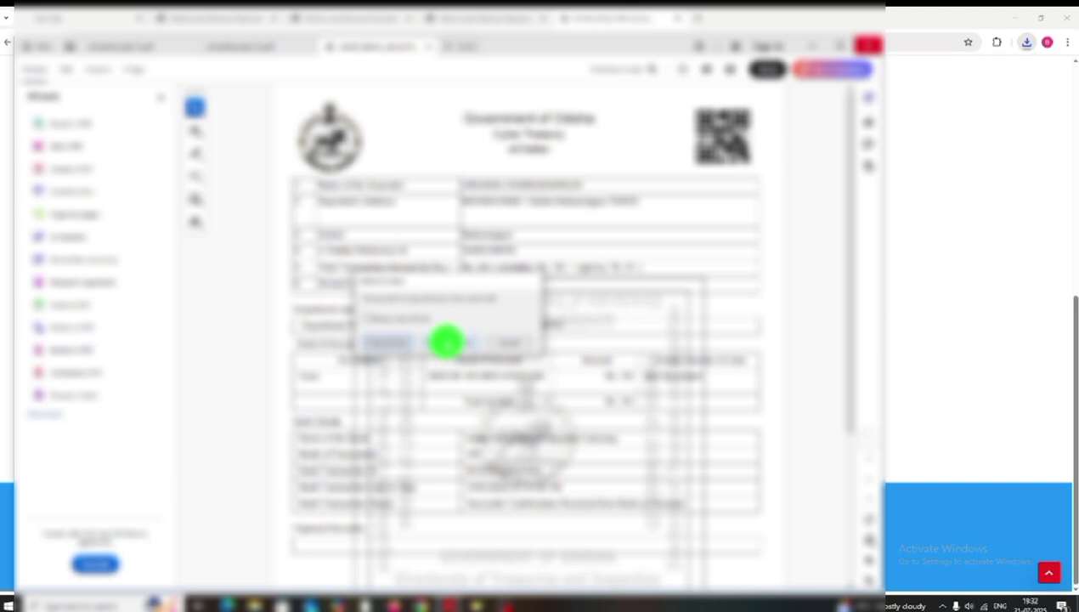
left_click(446, 342)
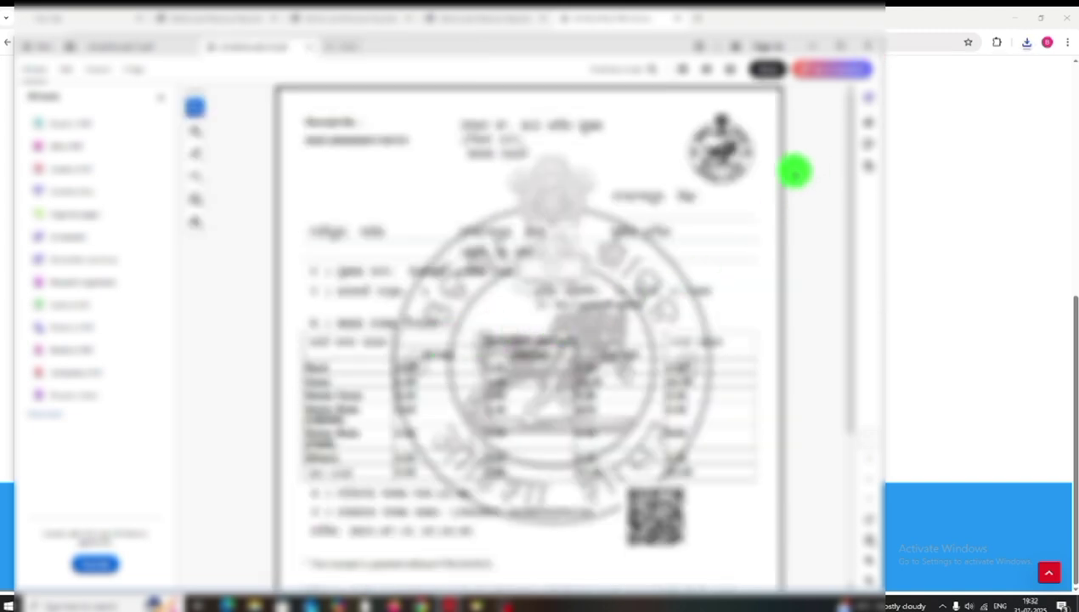
Download and open the ePautiReceipt PDF for the payment, cancelling the attempt to close the PDF viewer.
left_click(865, 44)
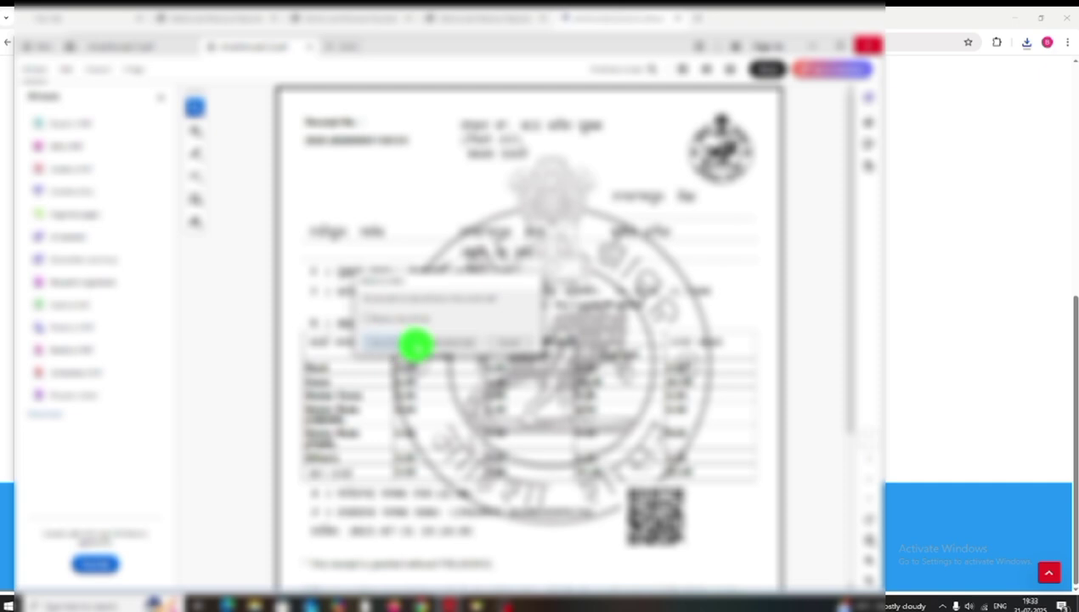
left_click(434, 342)
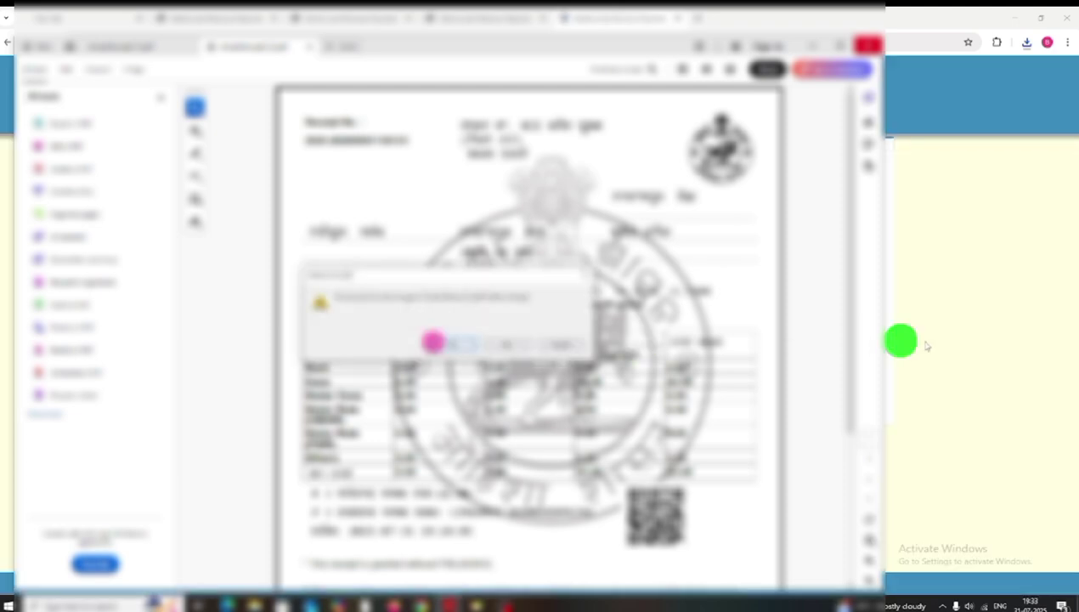
left_click(952, 330)
left_click(656, 404)
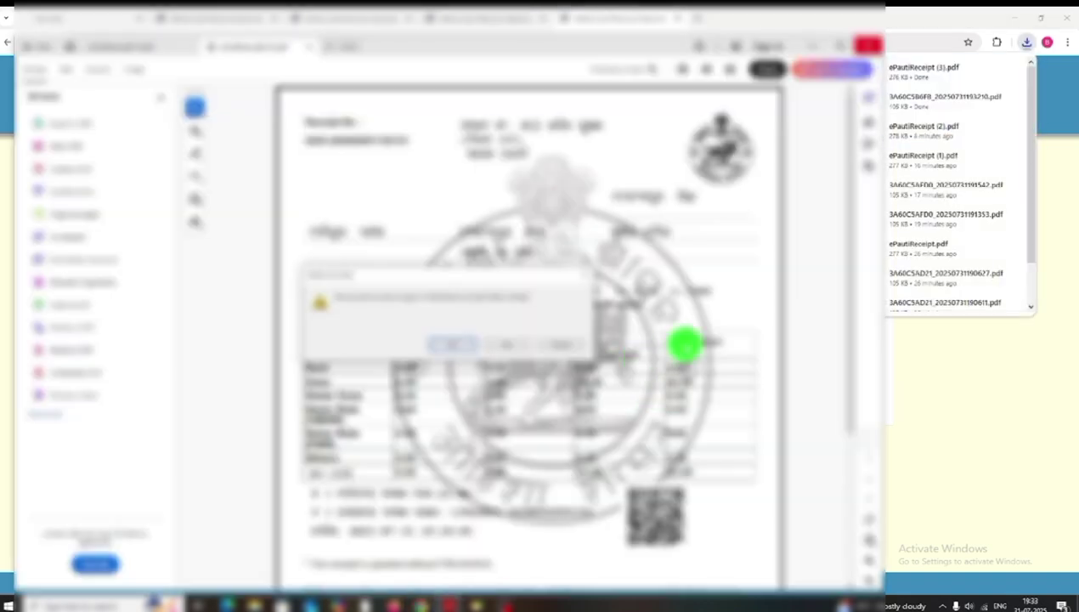
left_click(588, 278)
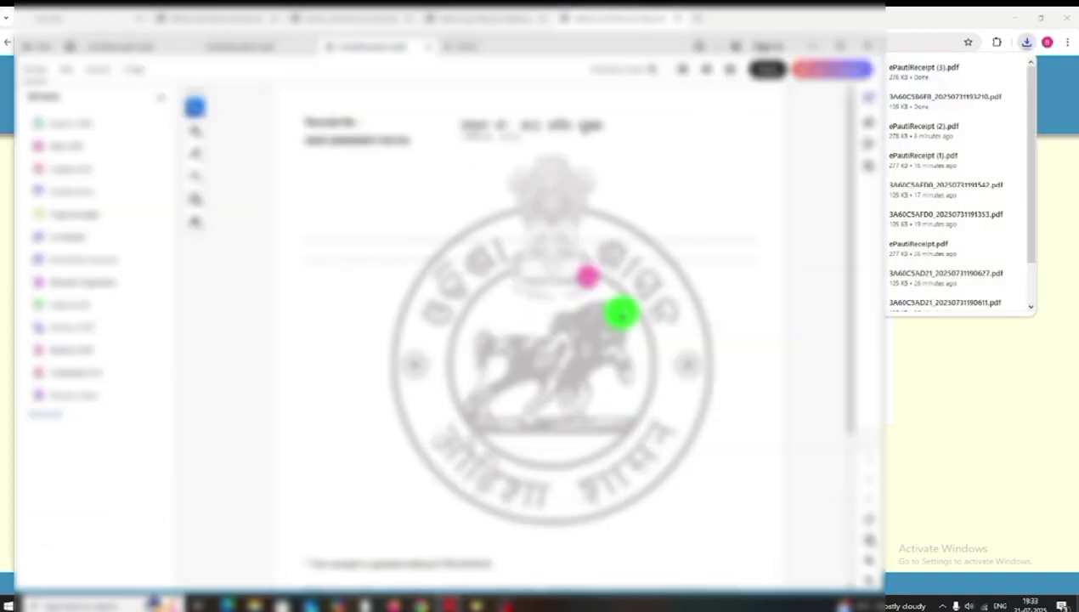